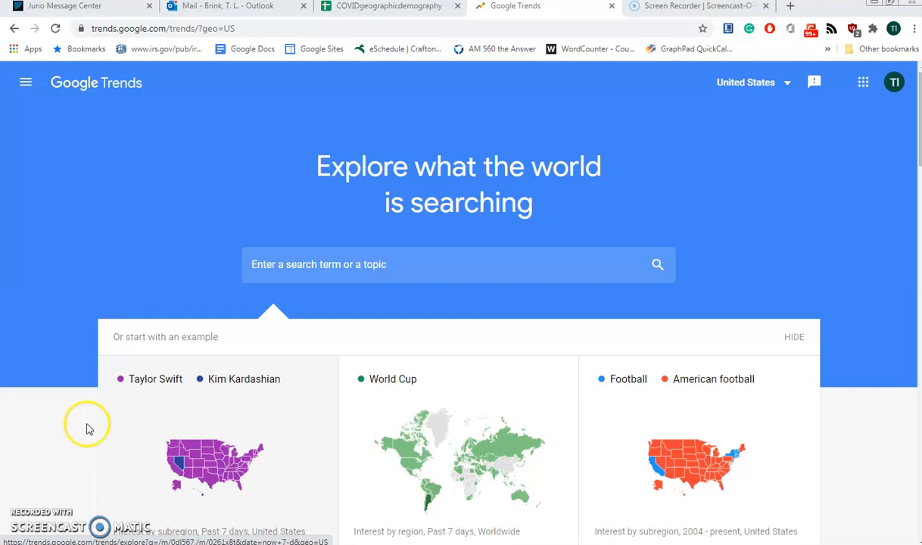
- Search Google Trends for the term "covid" in the United States
{"action": "left_click", "coordinate": [268, 264]}
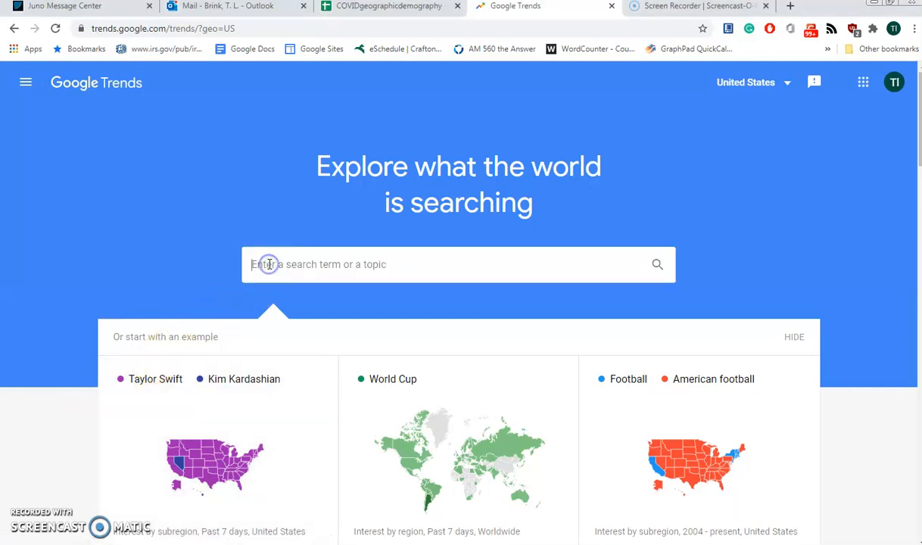
{"action": "type", "text": "covid"}
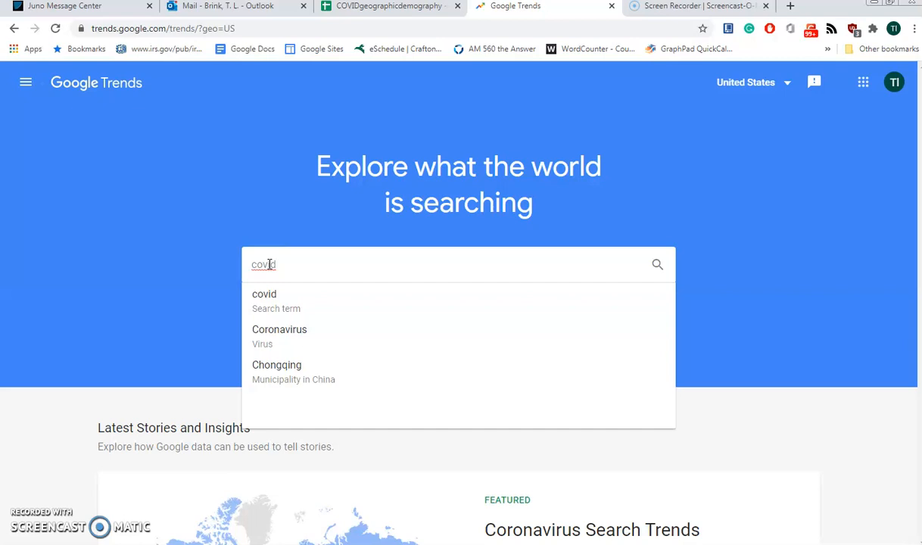
{"action": "key", "text": "Return"}
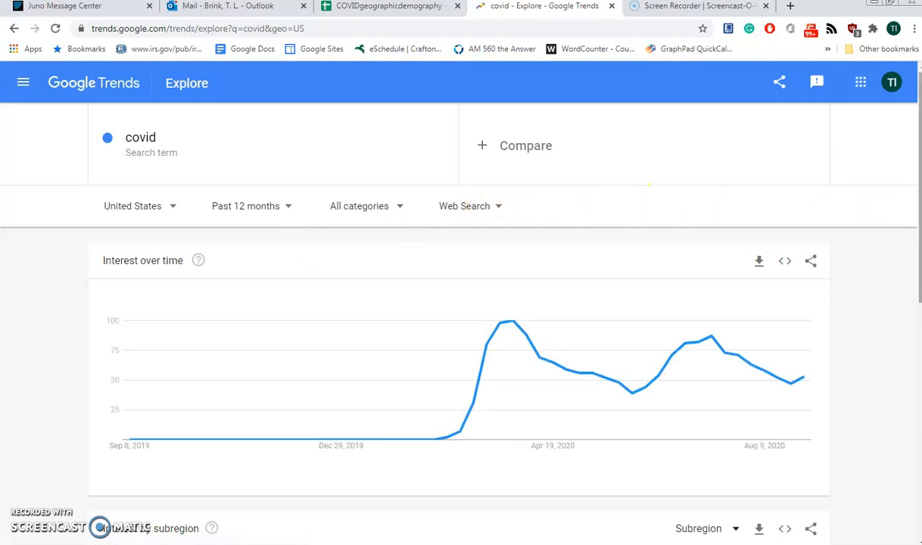
- Export the Interest by subregion data for covid as a CSV file
{"action": "scroll", "coordinate": [918, 186], "scroll_direction": "down", "scroll_amount": 2}
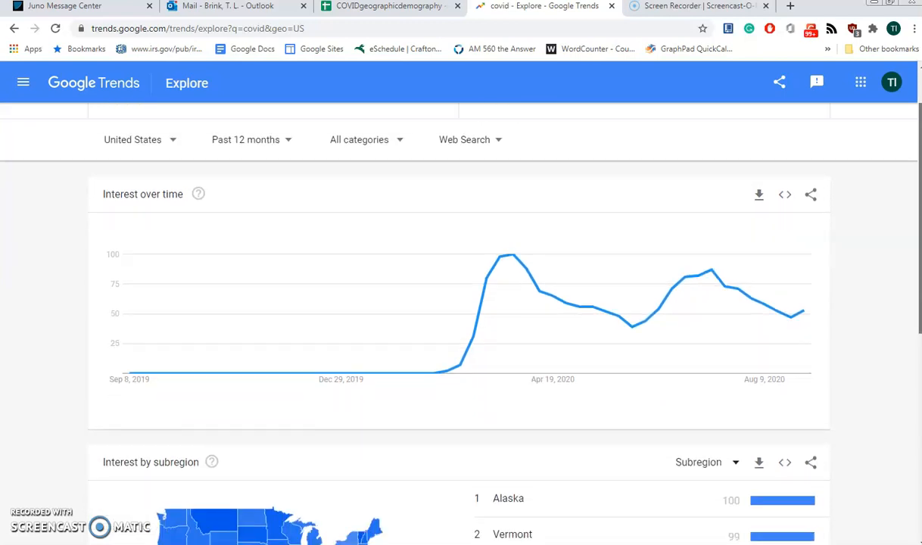
{"action": "scroll", "coordinate": [918, 186], "scroll_direction": "down", "scroll_amount": 3}
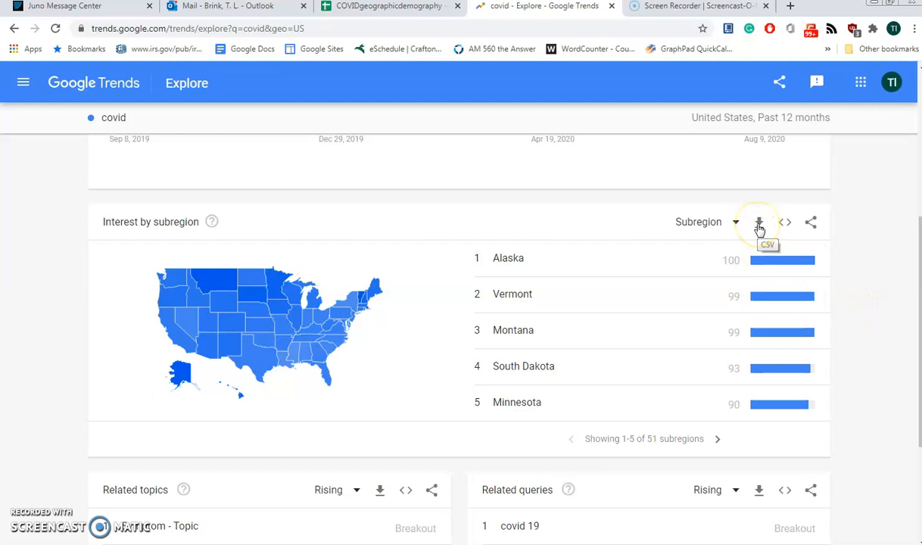
{"action": "left_click", "coordinate": [759, 227]}
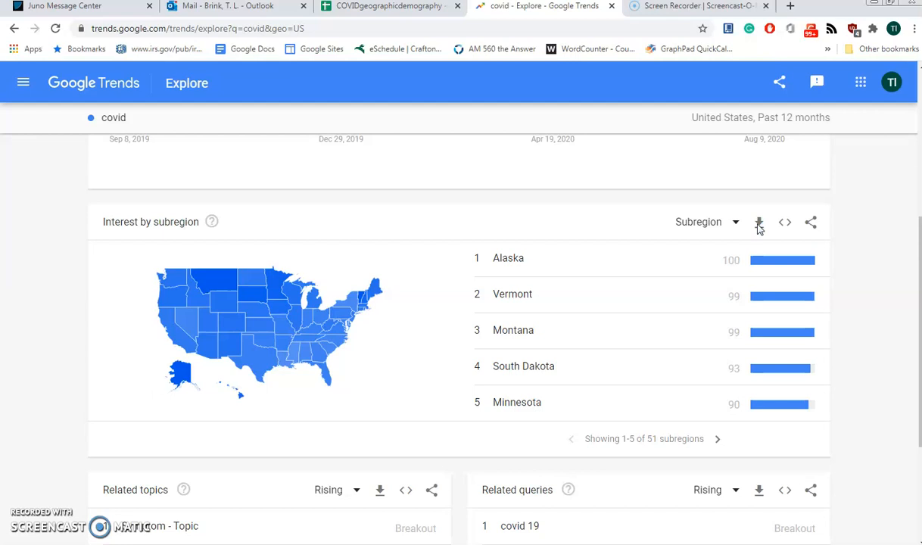
{"action": "left_click", "coordinate": [759, 227]}
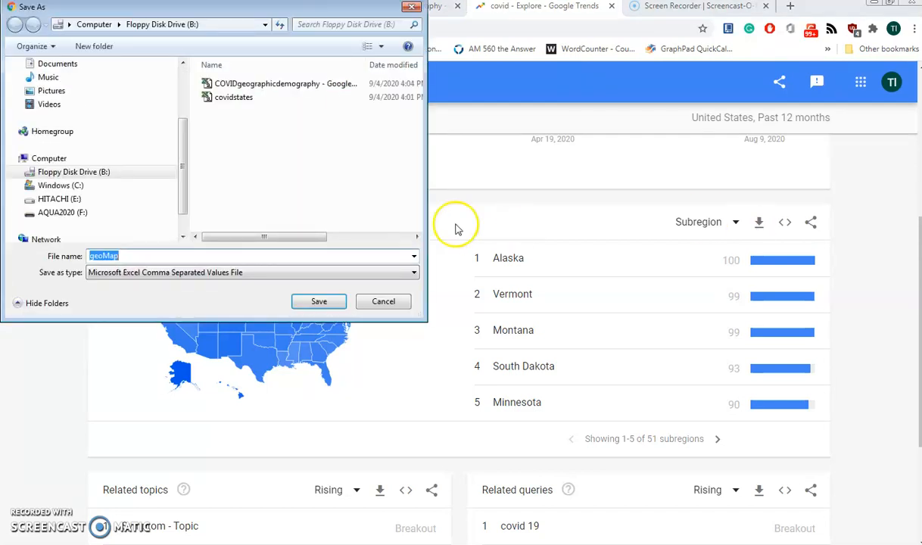
- Save the exported CSV on drive B: under the file name COVIDsearchesbystate
{"action": "left_click", "coordinate": [223, 258]}
{"action": "key", "text": "BackSpace"}
{"action": "key", "text": "BackSpace"}
{"action": "key", "text": "BackSpace"}
{"action": "key", "text": "BackSpace"}
{"action": "key", "text": "BackSpace"}
{"action": "key", "text": "BackSpace"}
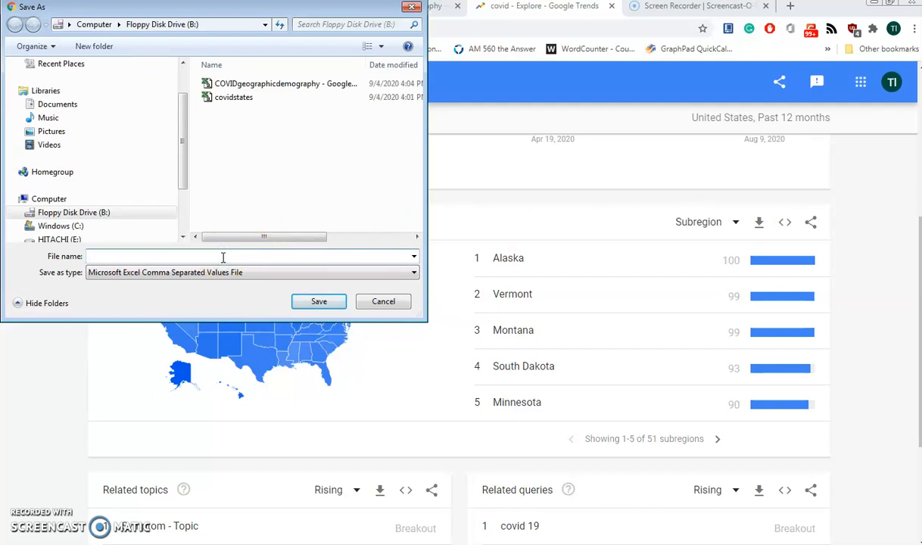
{"action": "type", "text": "covid"}
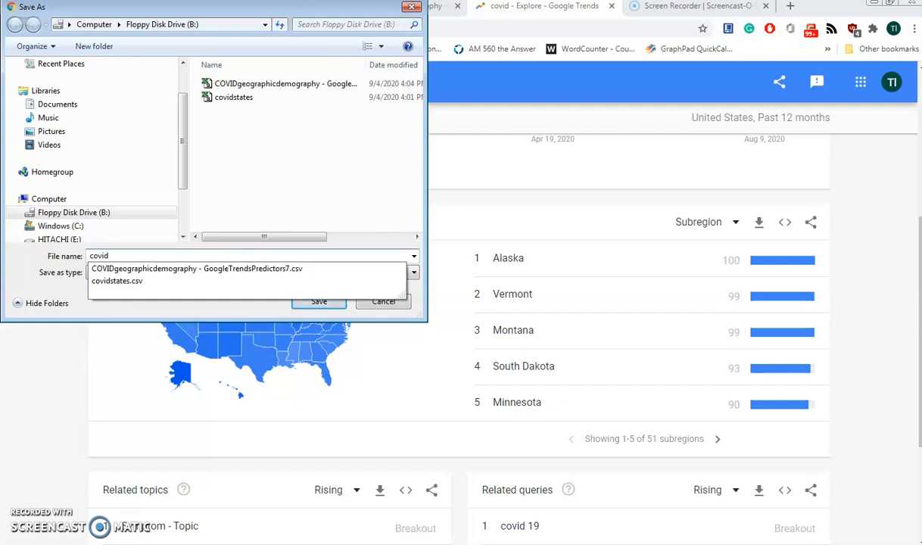
{"action": "type", "text": "SEARC"}
{"action": "key", "text": "BackSpace"}
{"action": "key", "text": "BackSpace"}
{"action": "key", "text": "BackSpace"}
{"action": "key", "text": "BackSpace"}
{"action": "key", "text": "BackSpace"}
{"action": "key", "text": "BackSpace"}
{"action": "key", "text": "BackSpace"}
{"action": "key", "text": "BackSpace"}
{"action": "key", "text": "BackSpace"}
{"action": "key", "text": "BackSpace"}
{"action": "type", "text": "COVIDsearchesbystate"}
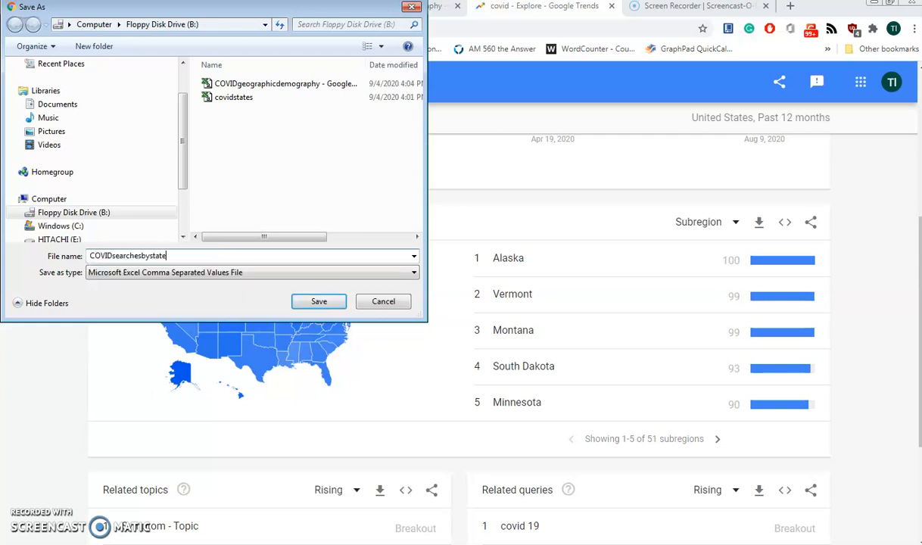
{"action": "left_click", "coordinate": [324, 301]}
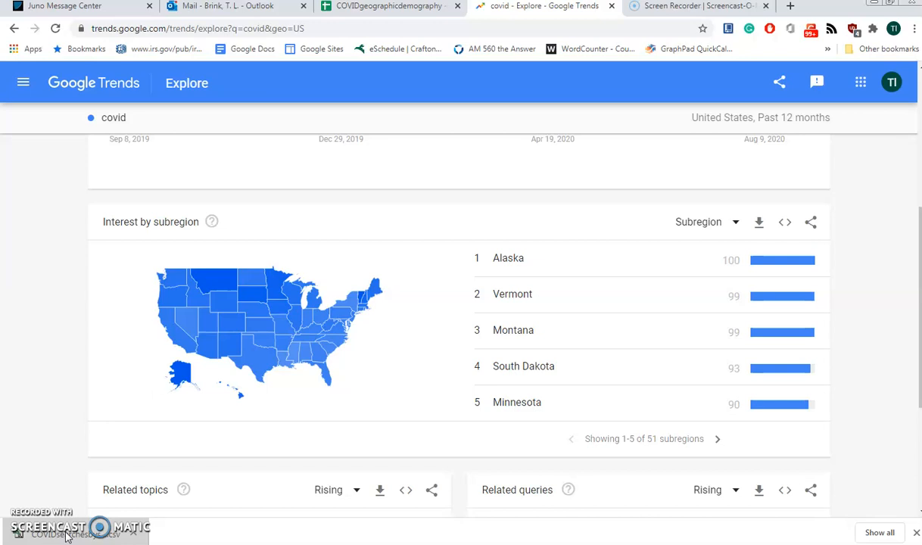
- Open the downloaded COVIDsearchesbystate file in Excel and delete cells A1:D3 so the state data moves up to row 1
{"action": "left_click", "coordinate": [66, 534]}
{"action": "left_click", "coordinate": [66, 535]}
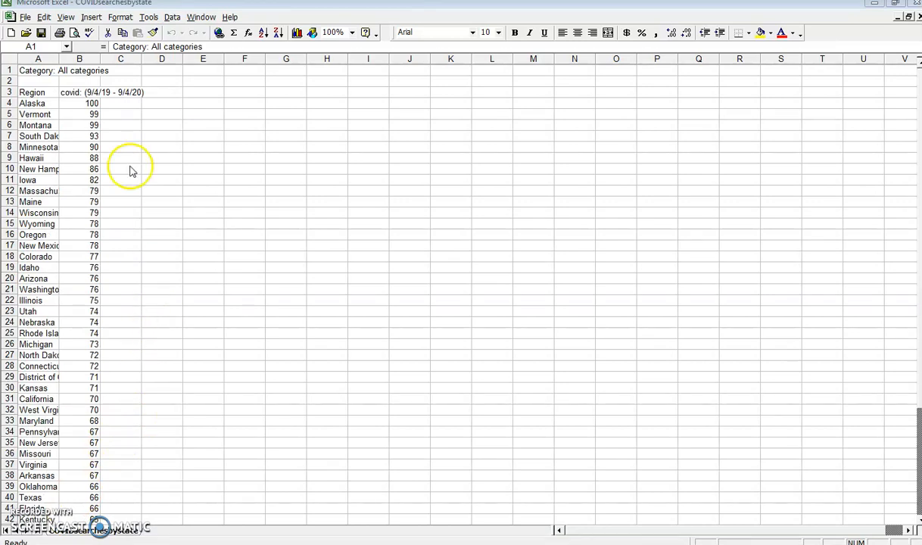
{"action": "left_click", "coordinate": [9, 71]}
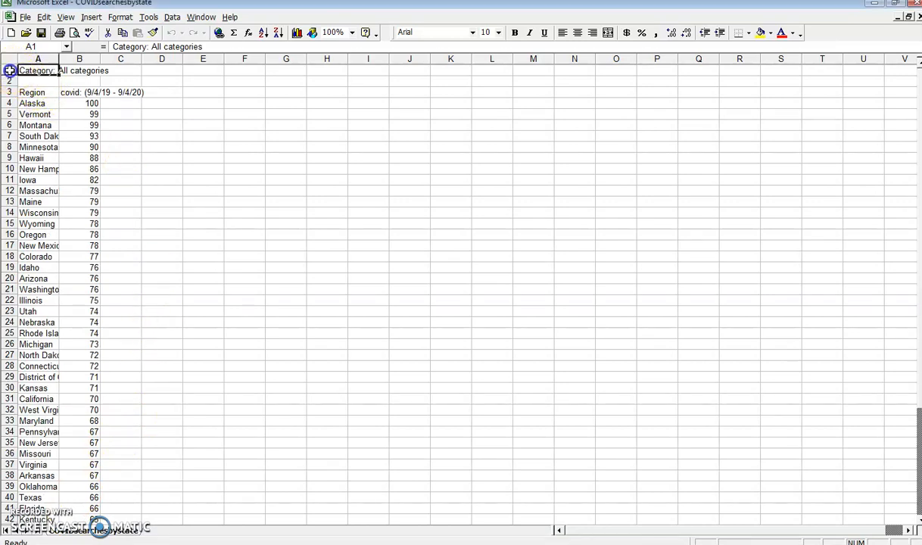
{"action": "left_click_drag", "start_coordinate": [37, 71], "coordinate": [161, 92]}
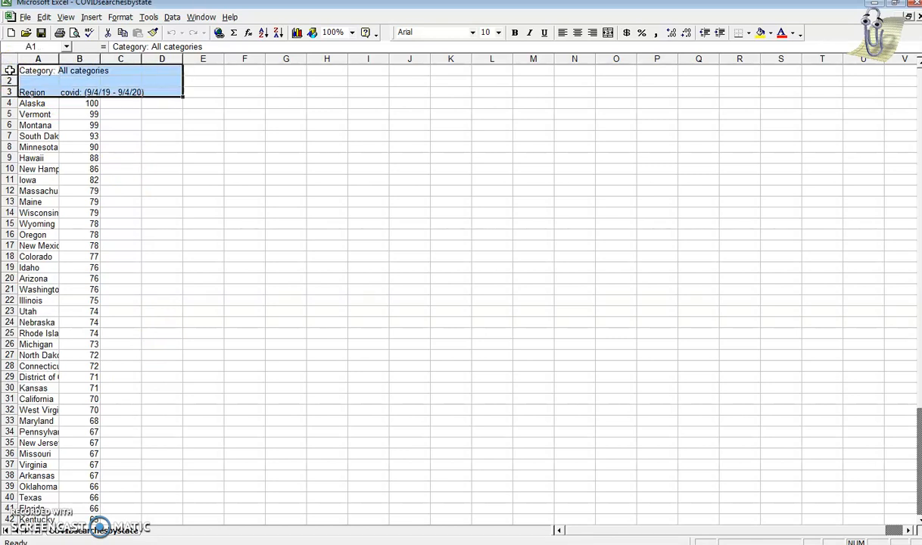
{"action": "left_click", "coordinate": [45, 18]}
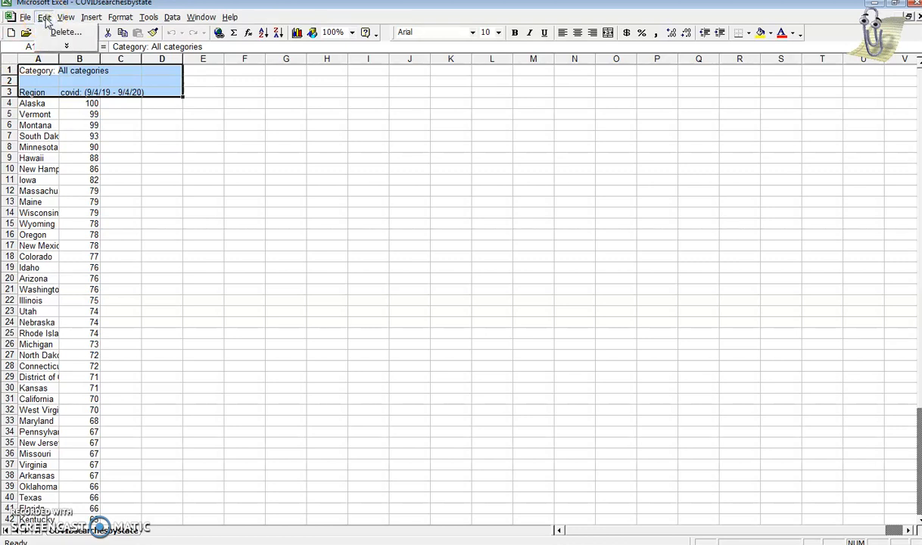
{"action": "left_click", "coordinate": [54, 33]}
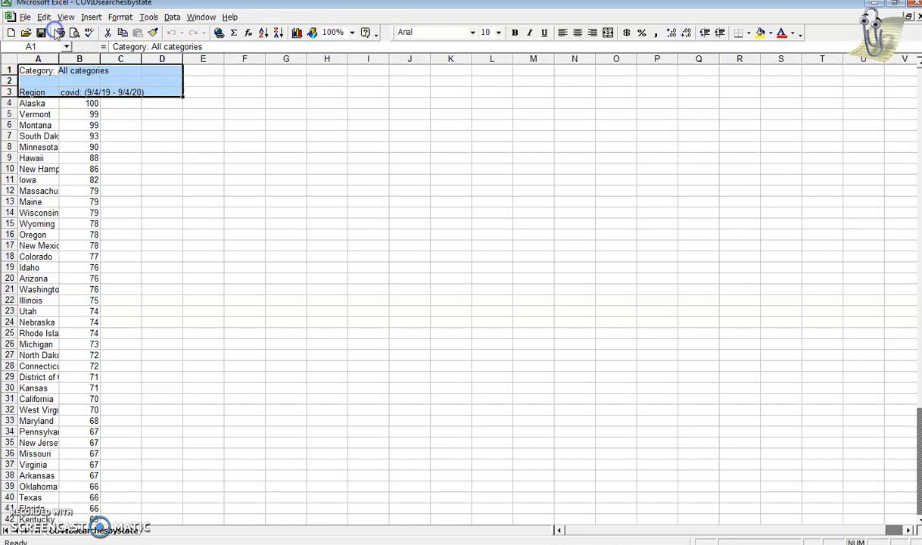
{"action": "left_click", "coordinate": [162, 197]}
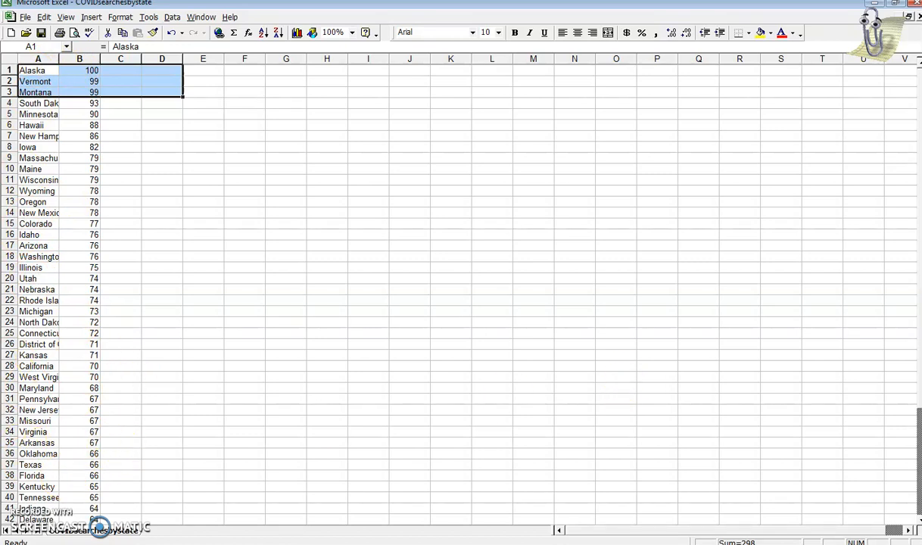
- Check the state list down to its end, and sort columns A and B in ascending alphabetical order by state
{"action": "left_click_drag", "start_coordinate": [917, 393], "coordinate": [917, 136]}
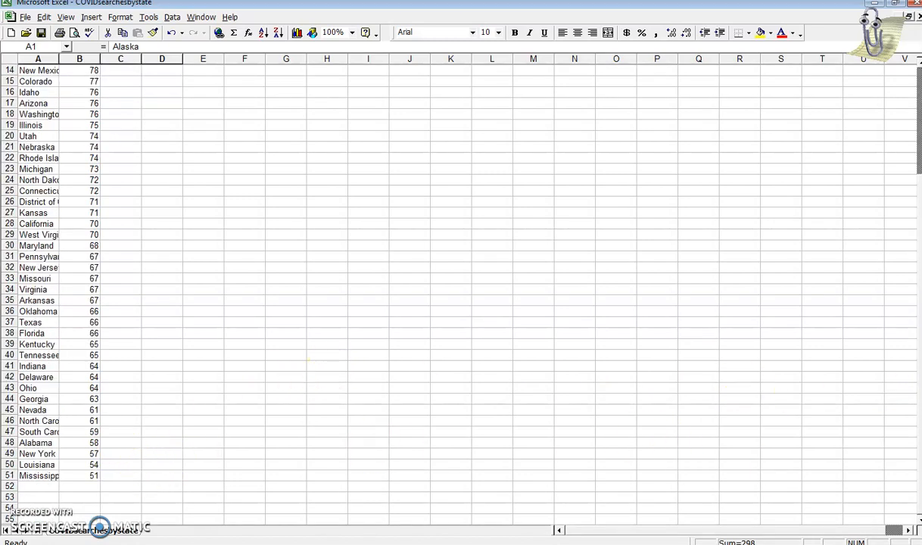
{"action": "left_click_drag", "start_coordinate": [917, 163], "coordinate": [917, 174]}
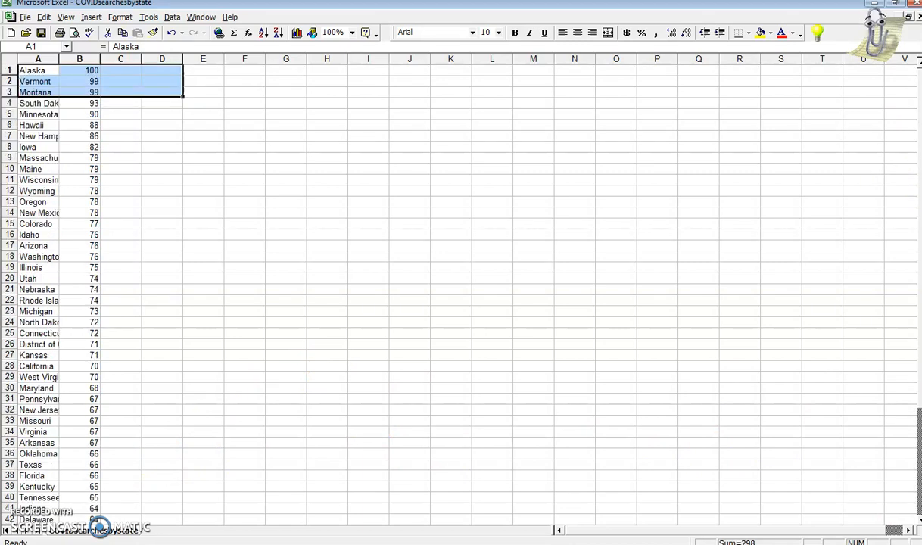
{"action": "left_click", "coordinate": [40, 59]}
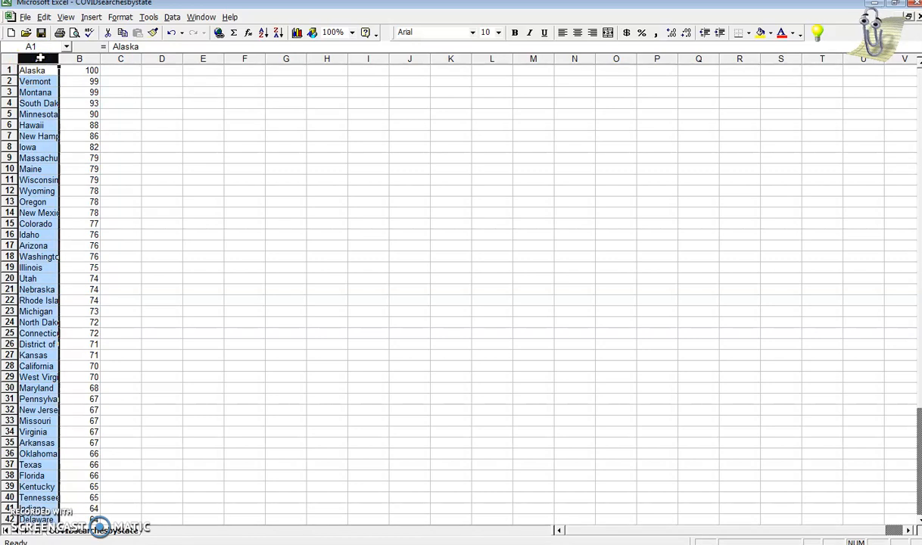
{"action": "key", "text": "shift+Right"}
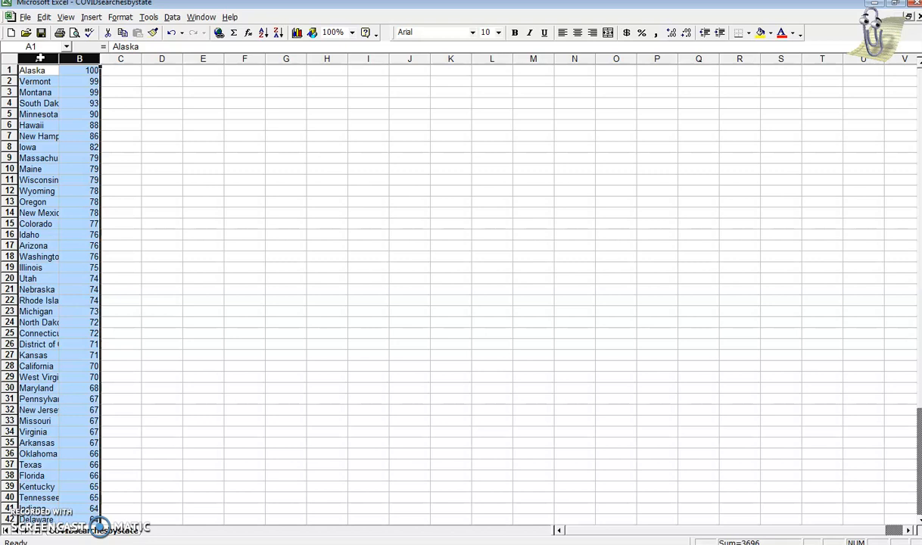
{"action": "left_click", "coordinate": [262, 35]}
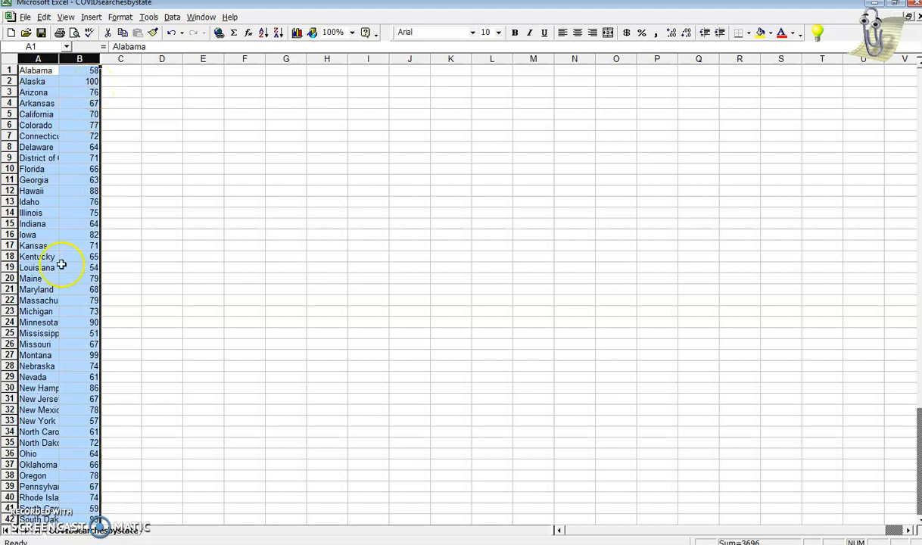
{"action": "left_click", "coordinate": [355, 223]}
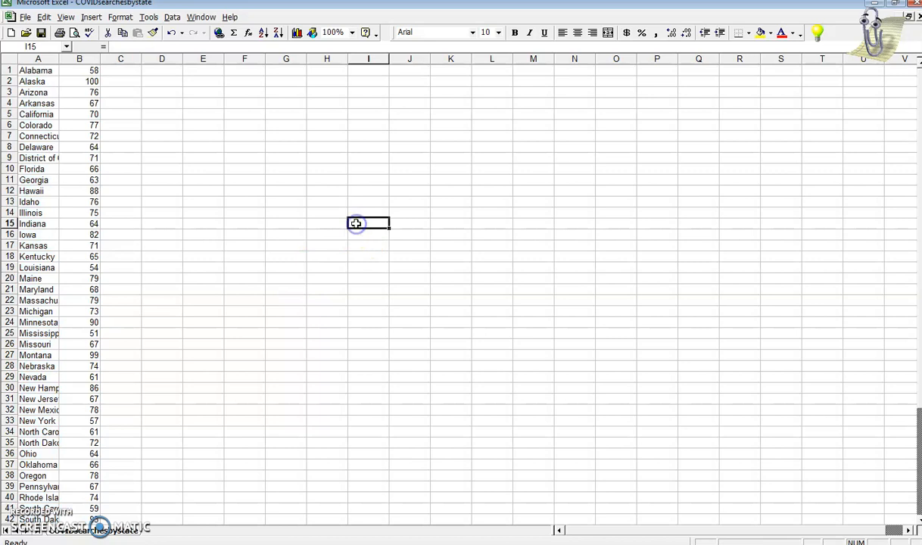
{"action": "left_click", "coordinate": [34, 70]}
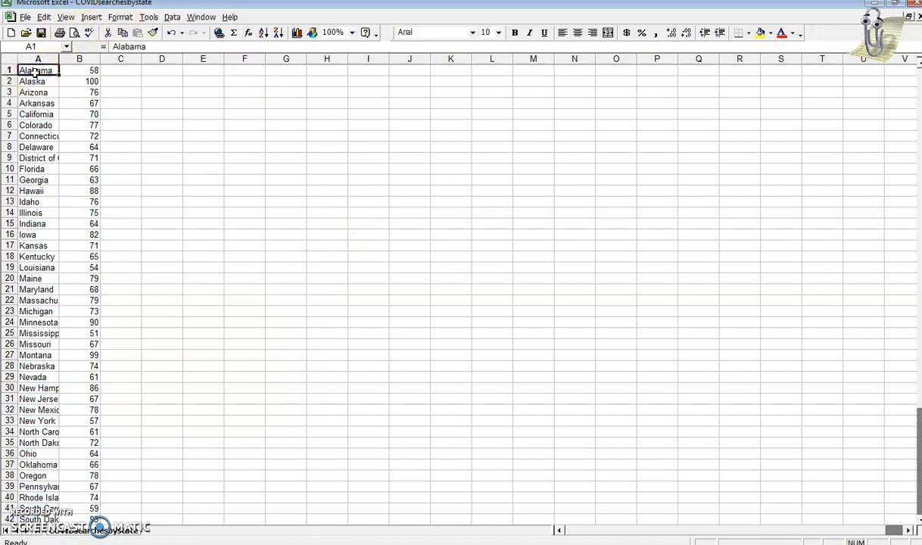
{"action": "key", "text": "shift+Right"}
{"action": "key", "text": "shift+Down"}
{"action": "key", "text": "shift+Down"}
{"action": "key", "text": "shift+Down"}
{"action": "key", "text": "shift+Down"}
{"action": "key", "text": "shift+Down"}
{"action": "key", "text": "shift+Down"}
{"action": "key", "text": "shift+Down"}
{"action": "key", "text": "shift+Down"}
{"action": "key", "text": "shift+Down"}
{"action": "key", "text": "shift+Down"}
{"action": "key", "text": "shift+Down"}
{"action": "key", "text": "shift+Down"}
{"action": "key", "text": "shift+Down"}
{"action": "key", "text": "shift+Down"}
{"action": "key", "text": "shift+Down"}
{"action": "key", "text": "shift+Down"}
{"action": "key", "text": "shift+Down"}
{"action": "key", "text": "shift+Down"}
{"action": "key", "text": "shift+Down"}
{"action": "key", "text": "shift+Down"}
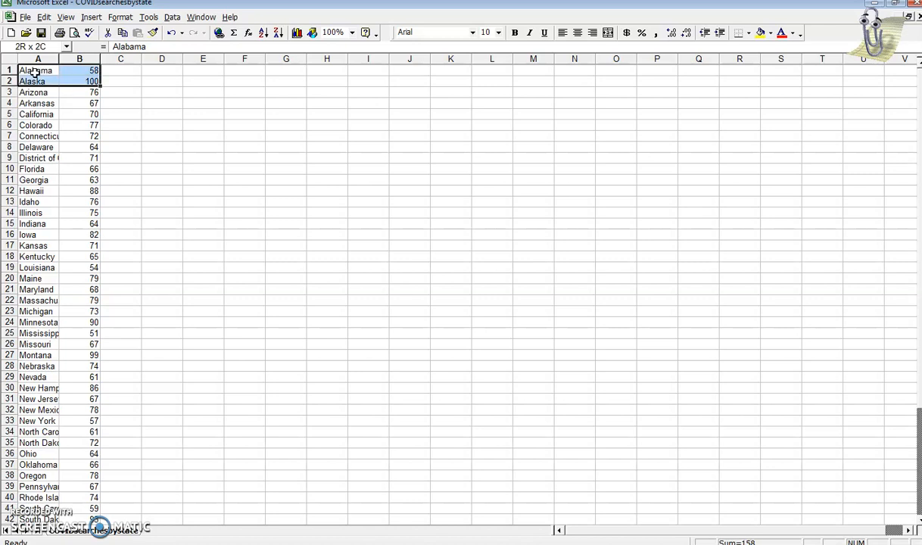
{"action": "key", "text": "shift+Down"}
{"action": "key", "text": "shift+Down"}
{"action": "key", "text": "shift+Down"}
{"action": "key", "text": "shift+Down"}
{"action": "key", "text": "shift+Down"}
{"action": "key", "text": "shift+Down"}
{"action": "key", "text": "shift+Down"}
{"action": "key", "text": "shift+Down"}
{"action": "key", "text": "shift+Down"}
{"action": "key", "text": "shift+Down"}
{"action": "key", "text": "shift+Down"}
{"action": "key", "text": "shift+Down"}
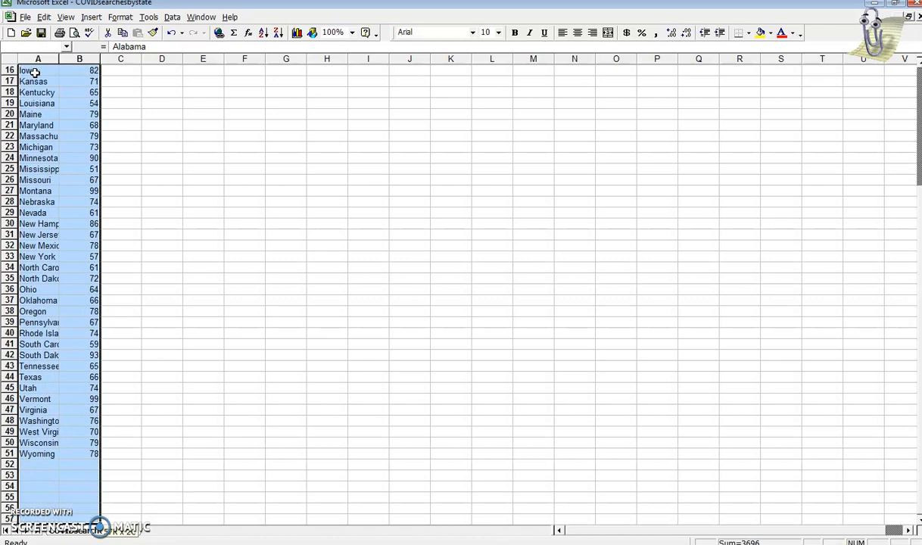
- Copy the search scores of all the states, cells B1:B51
{"action": "key", "text": "Right"}
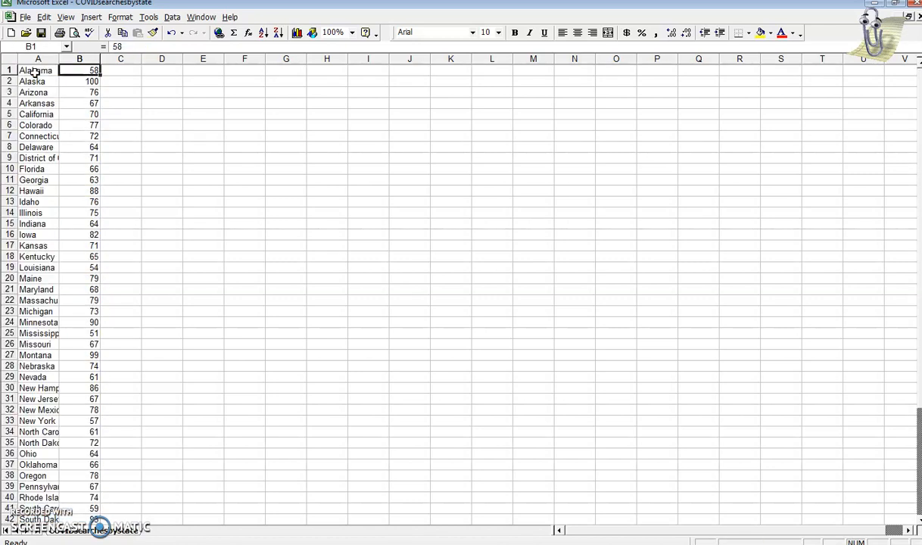
{"action": "key", "text": "shift+Down"}
{"action": "key", "text": "shift+Down"}
{"action": "key", "text": "shift+Down"}
{"action": "key", "text": "shift+Down"}
{"action": "key", "text": "shift+Down"}
{"action": "key", "text": "shift+Down"}
{"action": "key", "text": "shift+Down"}
{"action": "key", "text": "shift+Down"}
{"action": "key", "text": "shift+Down"}
{"action": "key", "text": "shift+Down"}
{"action": "key", "text": "shift+Down"}
{"action": "key", "text": "shift+Down"}
{"action": "key", "text": "shift+Down"}
{"action": "key", "text": "shift+Down"}
{"action": "key", "text": "shift+Down"}
{"action": "key", "text": "shift+Down"}
{"action": "key", "text": "shift+Down"}
{"action": "key", "text": "shift+Down"}
{"action": "key", "text": "shift+Down"}
{"action": "key", "text": "shift+Down"}
{"action": "key", "text": "shift+Down"}
{"action": "key", "text": "shift+Down"}
{"action": "key", "text": "shift+Down"}
{"action": "key", "text": "shift+Down"}
{"action": "key", "text": "shift+Down"}
{"action": "key", "text": "shift+Down"}
{"action": "key", "text": "shift+Down"}
{"action": "key", "text": "shift+Down"}
{"action": "key", "text": "shift+Down"}
{"action": "key", "text": "shift+Down"}
{"action": "key", "text": "shift+Down"}
{"action": "key", "text": "shift+Down"}
{"action": "key", "text": "shift+Down"}
{"action": "key", "text": "shift+Down"}
{"action": "key", "text": "shift+Down"}
{"action": "key", "text": "shift+Down"}
{"action": "key", "text": "shift+Down"}
{"action": "key", "text": "shift+Down"}
{"action": "key", "text": "shift+Down"}
{"action": "key", "text": "shift+Down"}
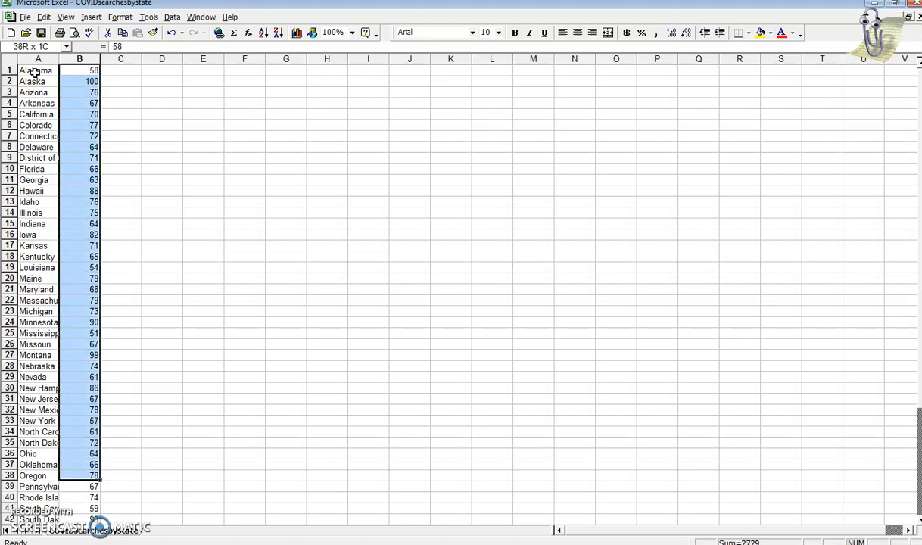
{"action": "key", "text": "shift+Up"}
{"action": "key", "text": "shift+Up"}
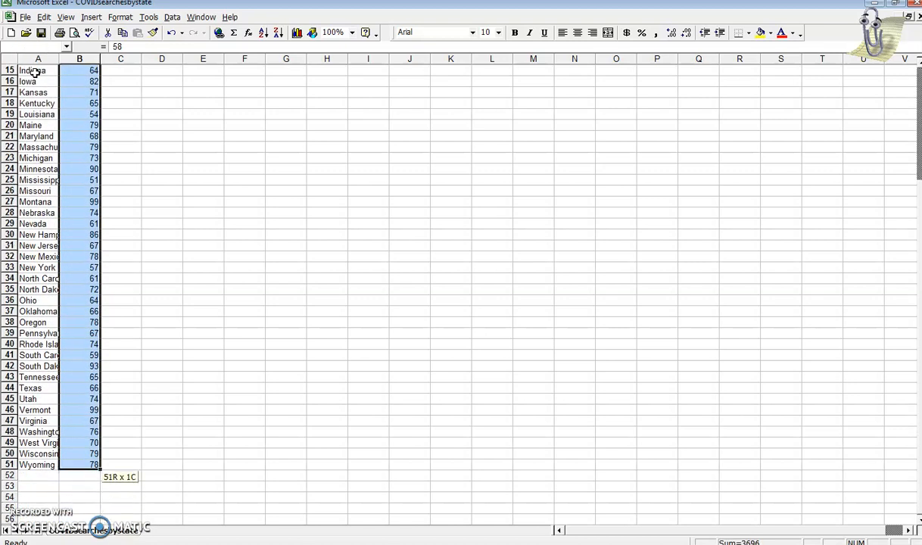
{"action": "key", "text": "ctrl+c"}
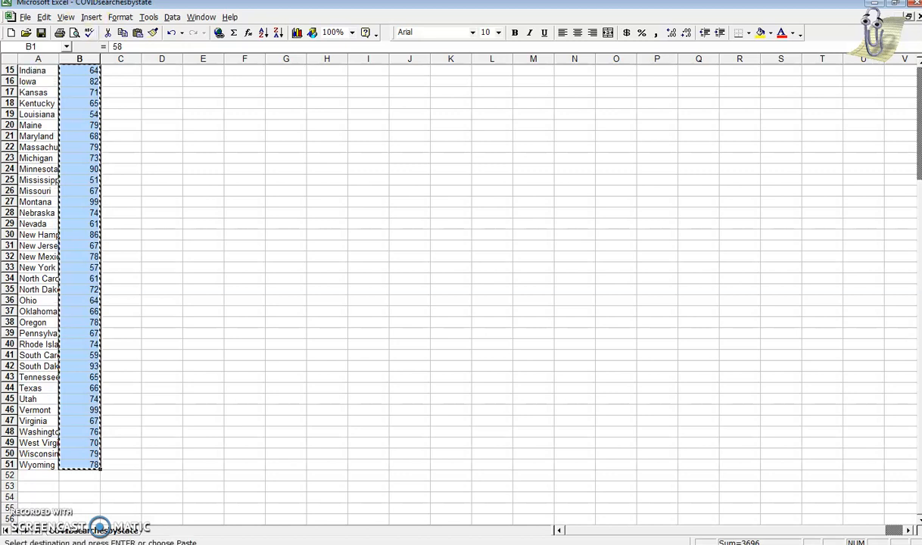
- Switch to the COVIDgeographicdemography spreadsheet in Google Sheets and select cell N2 under the COVID searches header
{"action": "left_click", "coordinate": [874, 4]}
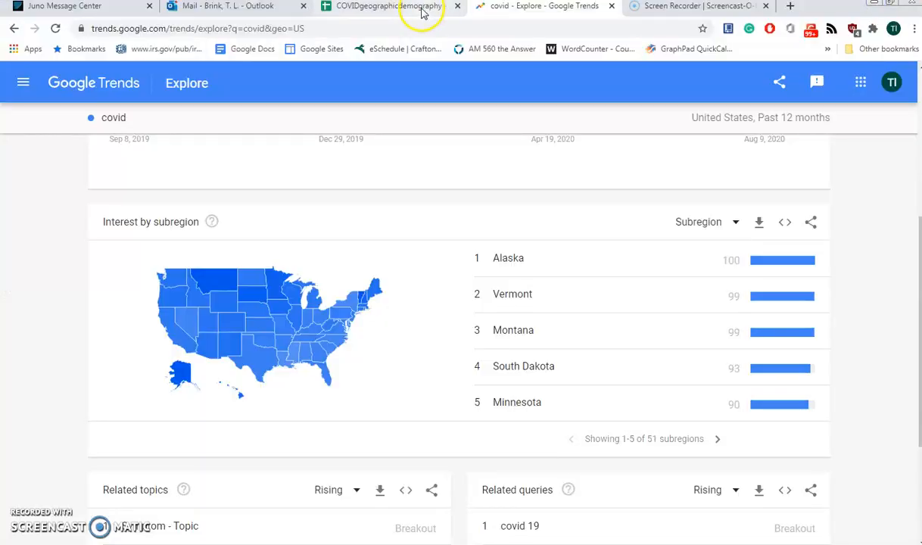
{"action": "left_click", "coordinate": [388, 6]}
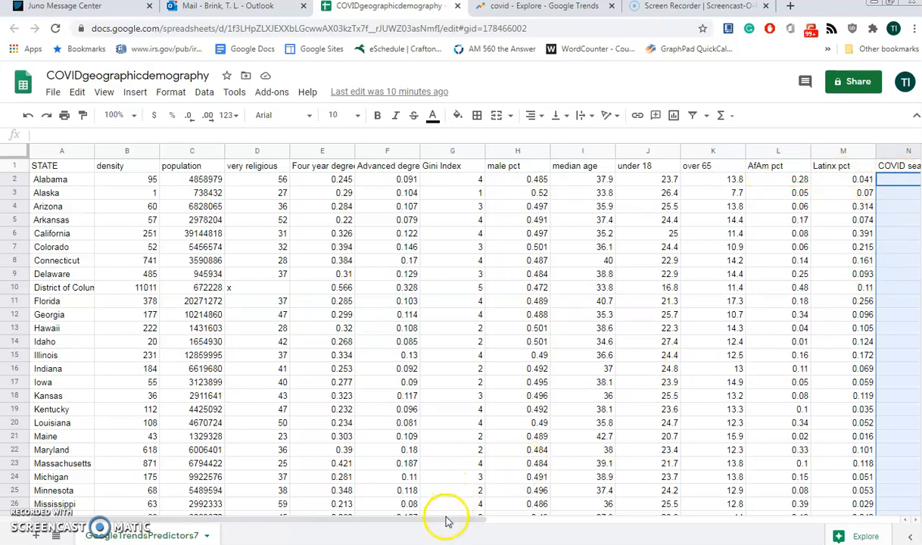
{"action": "left_click_drag", "start_coordinate": [449, 517], "coordinate": [560, 517]}
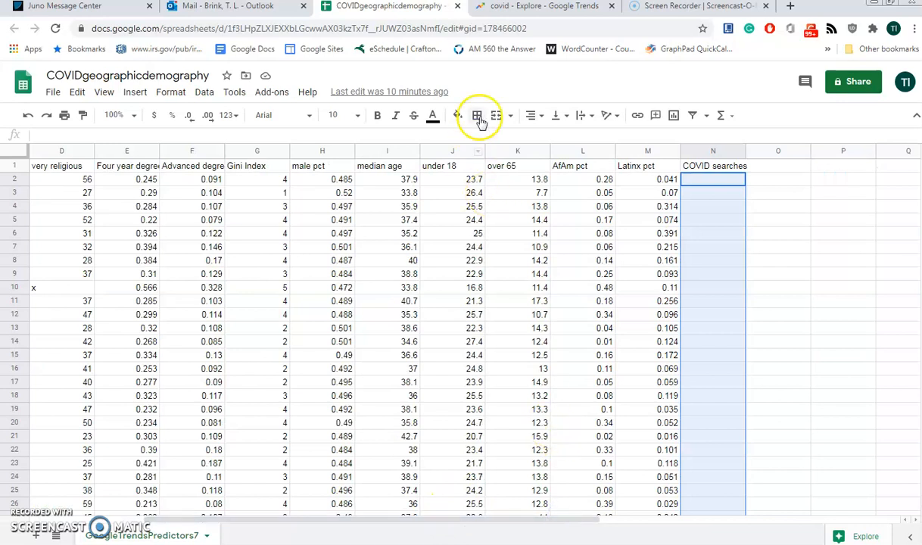
{"action": "left_click", "coordinate": [699, 184]}
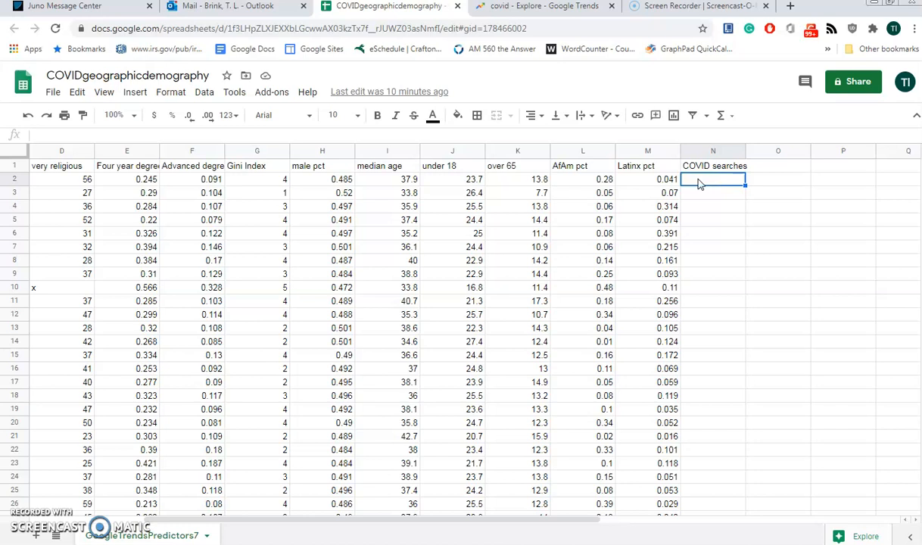
- Examine the demographic columns along row 2, from Latinx pct back to density
{"action": "key", "text": "Left"}
{"action": "key", "text": "Left"}
{"action": "key", "text": "Left"}
{"action": "key", "text": "Left"}
{"action": "key", "text": "Left"}
{"action": "key", "text": "Left"}
{"action": "key", "text": "Left"}
{"action": "key", "text": "Left"}
{"action": "key", "text": "Left"}
{"action": "key", "text": "Left"}
{"action": "key", "text": "Left"}
{"action": "key", "text": "Left"}
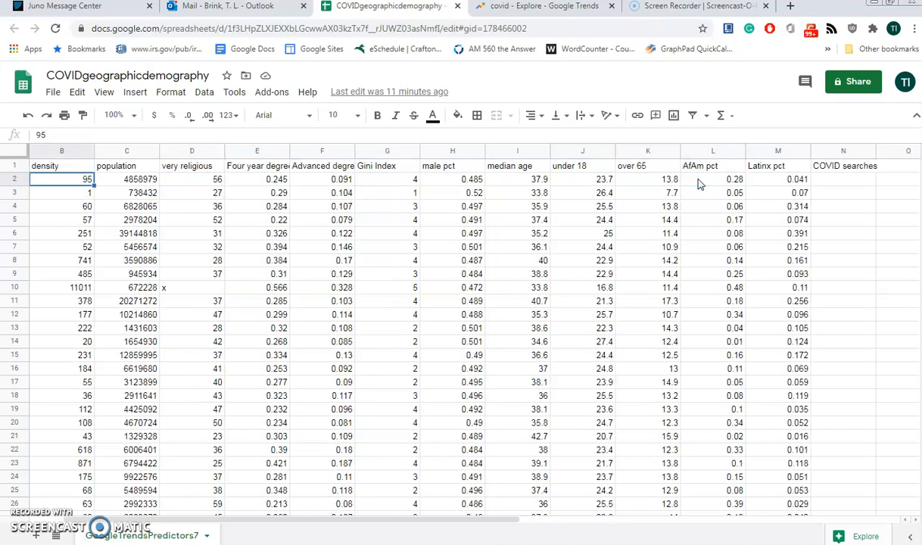
- Paste the copied state search scores into the COVID searches column, starting at cell N2
{"action": "key", "text": "Right"}
{"action": "key", "text": "Right"}
{"action": "key", "text": "Right"}
{"action": "key", "text": "Right"}
{"action": "key", "text": "Right"}
{"action": "key", "text": "Right"}
{"action": "key", "text": "Right"}
{"action": "key", "text": "Right"}
{"action": "key", "text": "Right"}
{"action": "key", "text": "Right"}
{"action": "key", "text": "Right"}
{"action": "key", "text": "Right"}
{"action": "key", "text": "Right"}
{"action": "key", "text": "Right"}
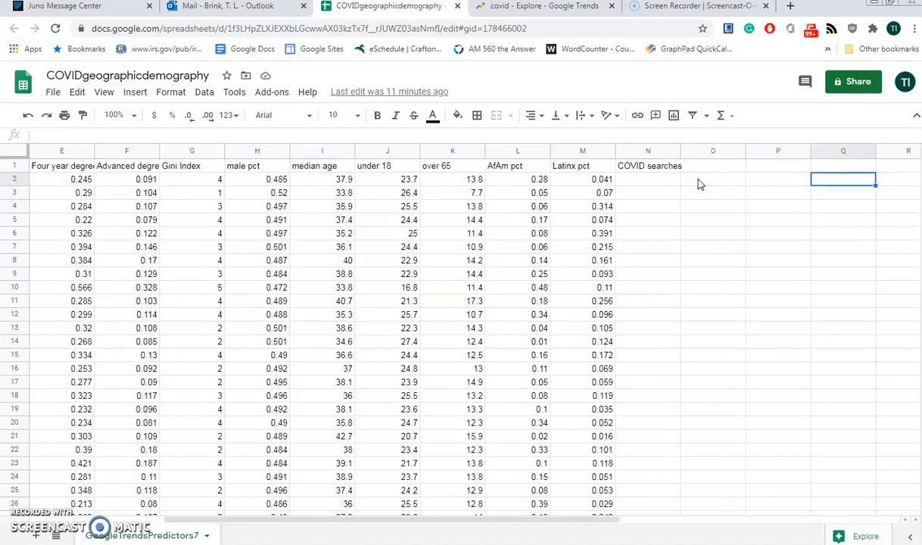
{"action": "key", "text": "Left"}
{"action": "key", "text": "Left"}
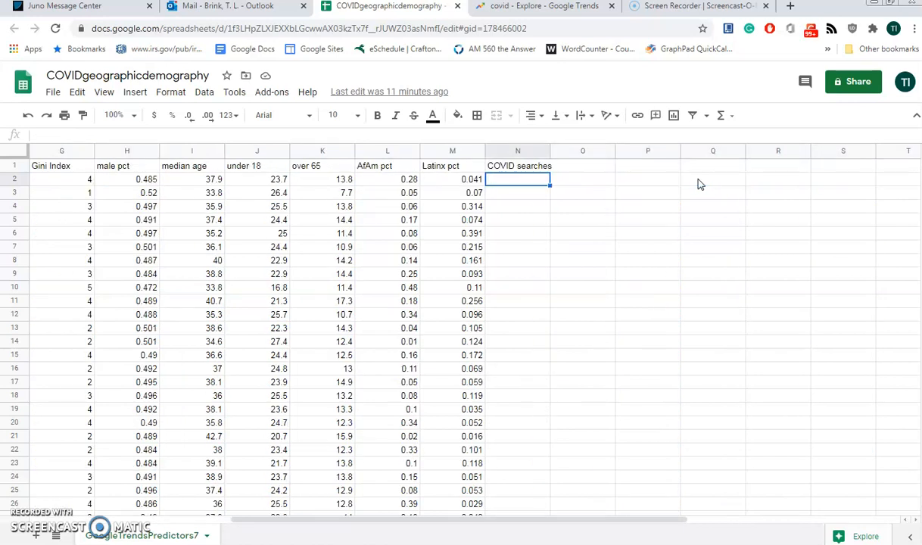
{"action": "key", "text": "ctrl+v"}
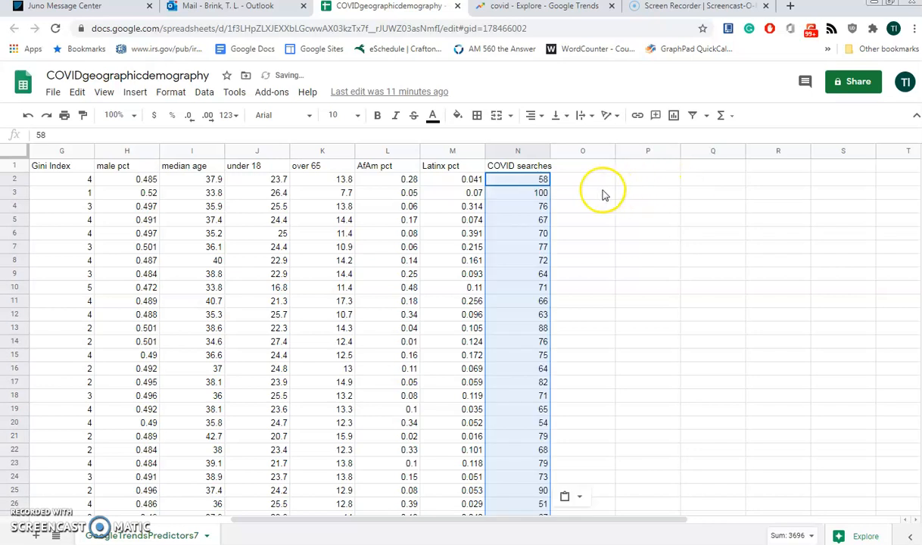
- Check which state the COVID search score in row 3 belongs to, tracing the row back to column A
{"action": "left_click", "coordinate": [528, 195]}
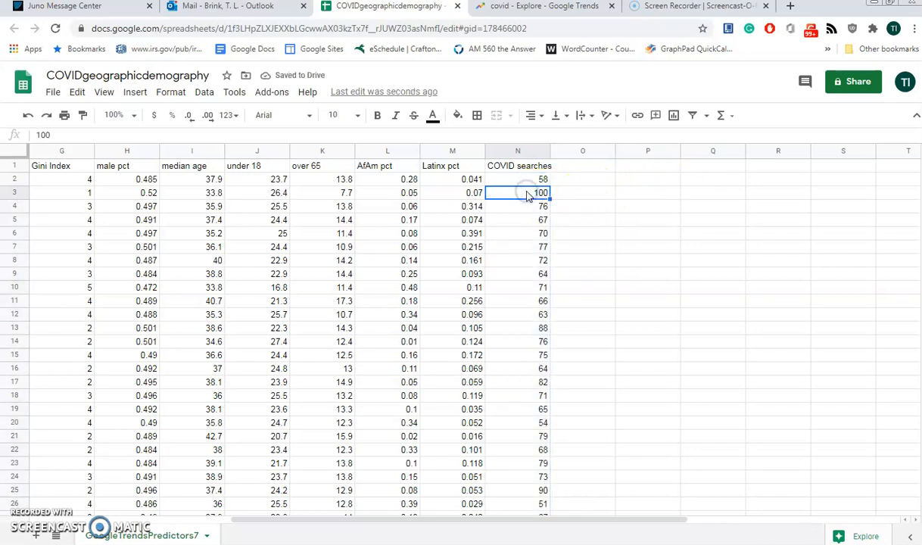
{"action": "key", "text": "Left"}
{"action": "key", "text": "Left"}
{"action": "key", "text": "Left"}
{"action": "key", "text": "Left"}
{"action": "key", "text": "Left"}
{"action": "key", "text": "Left"}
{"action": "key", "text": "Left"}
{"action": "key", "text": "Left"}
{"action": "key", "text": "Left"}
{"action": "key", "text": "Left"}
{"action": "key", "text": "Left"}
{"action": "key", "text": "Left"}
{"action": "key", "text": "Left"}
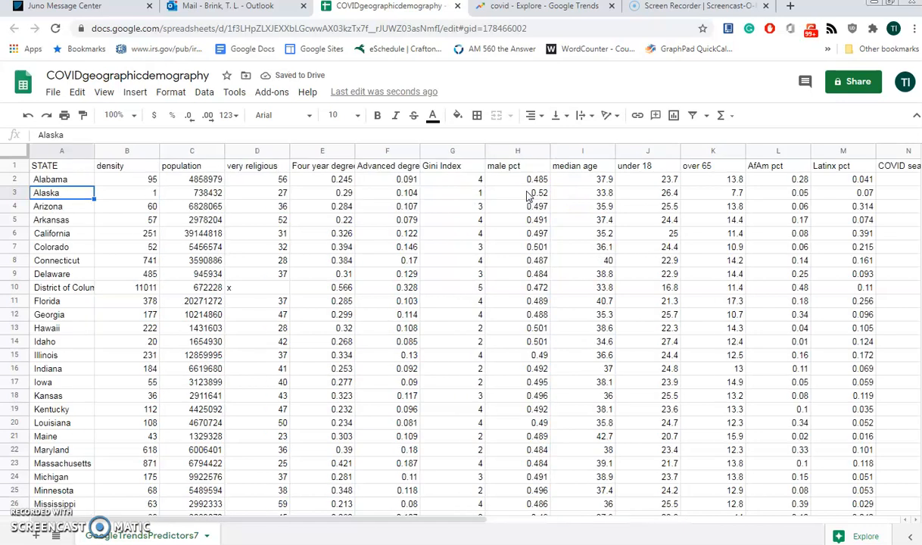
- Examine the Alaska row across the demographic columns, from STATE through to COVID searches
{"action": "key", "text": "Right"}
{"action": "key", "text": "Right"}
{"action": "key", "text": "Right"}
{"action": "key", "text": "Right"}
{"action": "key", "text": "Right"}
{"action": "key", "text": "Right"}
{"action": "key", "text": "Right"}
{"action": "key", "text": "Right"}
{"action": "key", "text": "Right"}
{"action": "key", "text": "Right"}
{"action": "key", "text": "Right"}
{"action": "key", "text": "Right"}
{"action": "key", "text": "Right"}
{"action": "key", "text": "Right"}
{"action": "key", "text": "Right"}
{"action": "key", "text": "Right"}
{"action": "key", "text": "Right"}
{"action": "key", "text": "Right"}
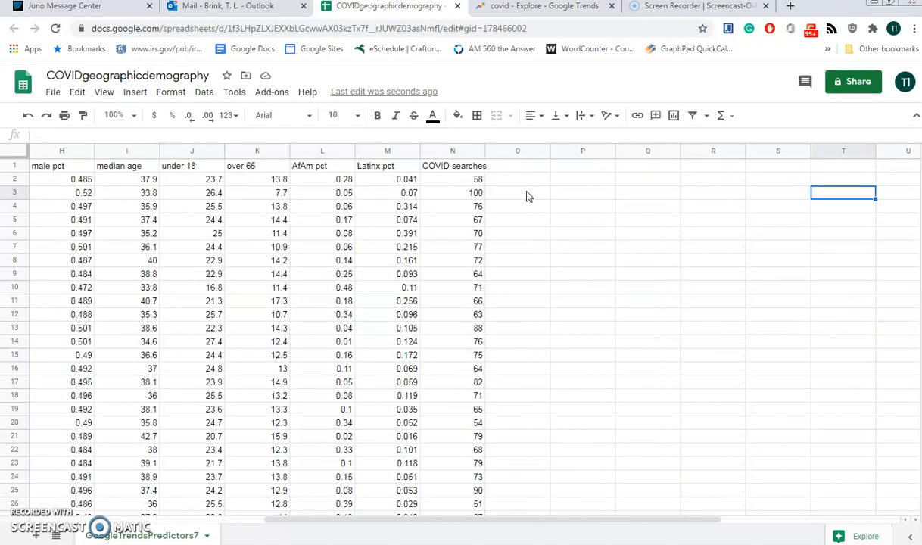
{"action": "key", "text": "Left"}
{"action": "key", "text": "Left"}
{"action": "key", "text": "Left"}
{"action": "key", "text": "Left"}
{"action": "key", "text": "Left"}
- Examine the pasted scores down the COVID searches column to the last state's row
{"action": "key", "text": "Down"}
{"action": "key", "text": "Down"}
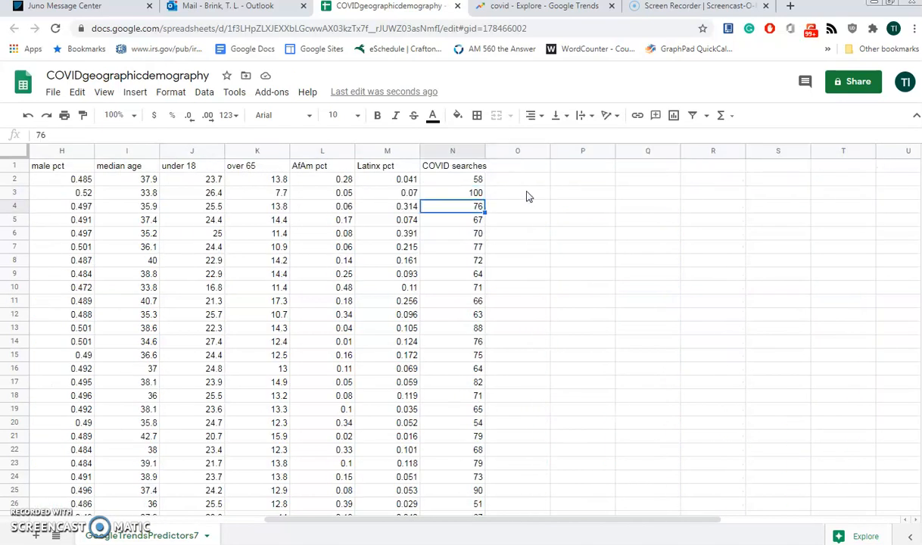
{"action": "key", "text": "Down"}
{"action": "key", "text": "Down"}
{"action": "key", "text": "Down"}
{"action": "key", "text": "Down"}
{"action": "key", "text": "Down"}
{"action": "key", "text": "Down"}
{"action": "key", "text": "Down"}
{"action": "key", "text": "Down"}
{"action": "key", "text": "Down"}
{"action": "key", "text": "Down"}
{"action": "key", "text": "Down"}
{"action": "key", "text": "Down"}
{"action": "key", "text": "Down"}
{"action": "key", "text": "Down"}
{"action": "key", "text": "Down"}
{"action": "key", "text": "Down"}
{"action": "key", "text": "Down"}
{"action": "key", "text": "Down"}
{"action": "key", "text": "Down"}
{"action": "key", "text": "Down"}
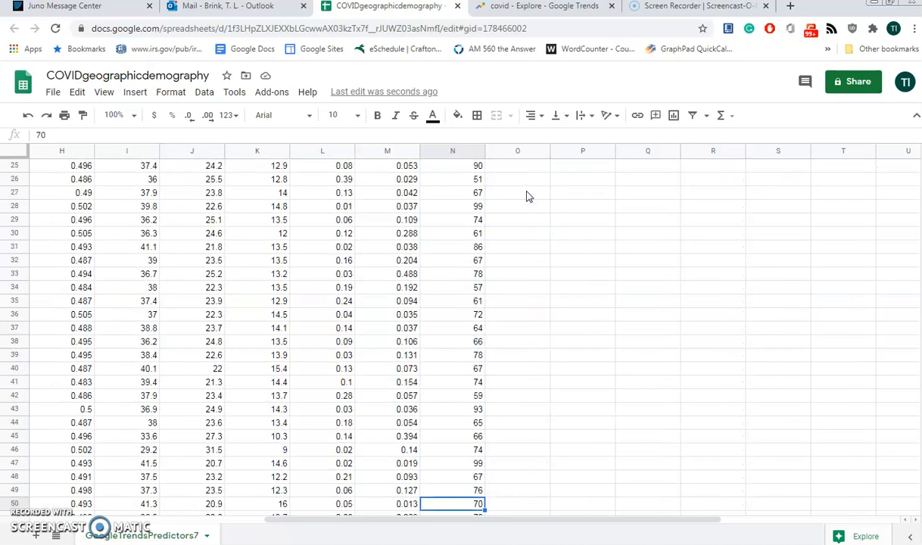
{"action": "key", "text": "Up"}
{"action": "key", "text": "Up"}
{"action": "key", "text": "Up"}
{"action": "key", "text": "Up"}
{"action": "key", "text": "Up"}
{"action": "key", "text": "Up"}
{"action": "key", "text": "Up"}
{"action": "key", "text": "Up"}
{"action": "key", "text": "Up"}
{"action": "key", "text": "Up"}
{"action": "key", "text": "Up"}
{"action": "key", "text": "Up"}
{"action": "key", "text": "Up"}
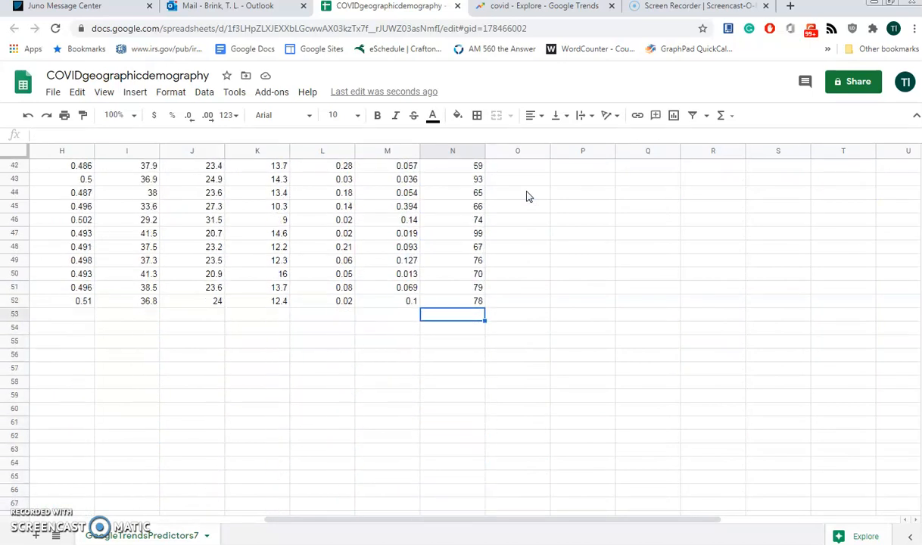
{"action": "key", "text": "Down"}
- Examine row 52 from its COVID search score back to the state name and across the demographic columns again
{"action": "key", "text": "Left"}
{"action": "key", "text": "Left"}
{"action": "key", "text": "Left"}
{"action": "key", "text": "Left"}
{"action": "key", "text": "Left"}
{"action": "key", "text": "Left"}
{"action": "key", "text": "Left"}
{"action": "key", "text": "Left"}
{"action": "key", "text": "Left"}
{"action": "key", "text": "Left"}
{"action": "key", "text": "Left"}
{"action": "key", "text": "Left"}
{"action": "key", "text": "Left"}
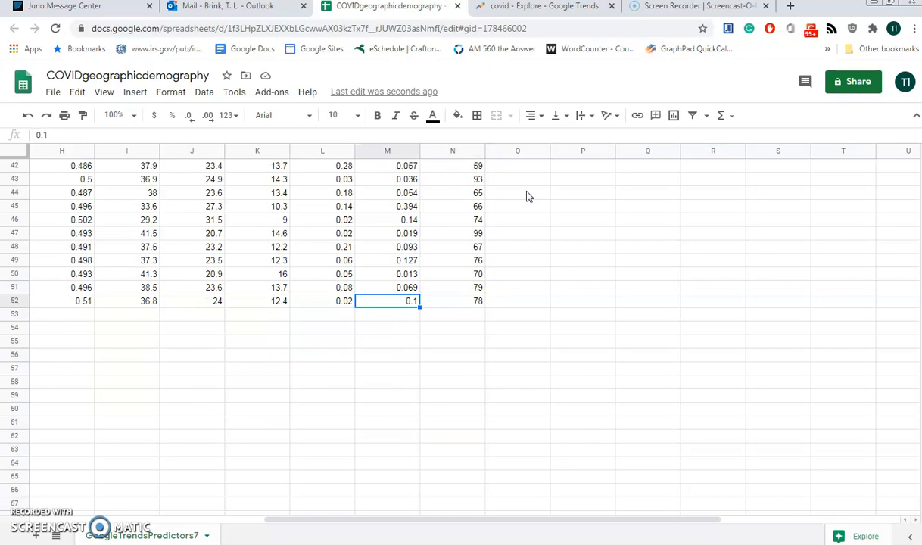
{"action": "key", "text": "Right"}
{"action": "key", "text": "Right"}
{"action": "key", "text": "Right"}
{"action": "key", "text": "Right"}
{"action": "key", "text": "Right"}
{"action": "key", "text": "Right"}
{"action": "key", "text": "Right"}
{"action": "key", "text": "Right"}
{"action": "key", "text": "Right"}
{"action": "key", "text": "Right"}
{"action": "key", "text": "Right"}
{"action": "key", "text": "Right"}
{"action": "key", "text": "Right"}
{"action": "key", "text": "Right"}
{"action": "key", "text": "Right"}
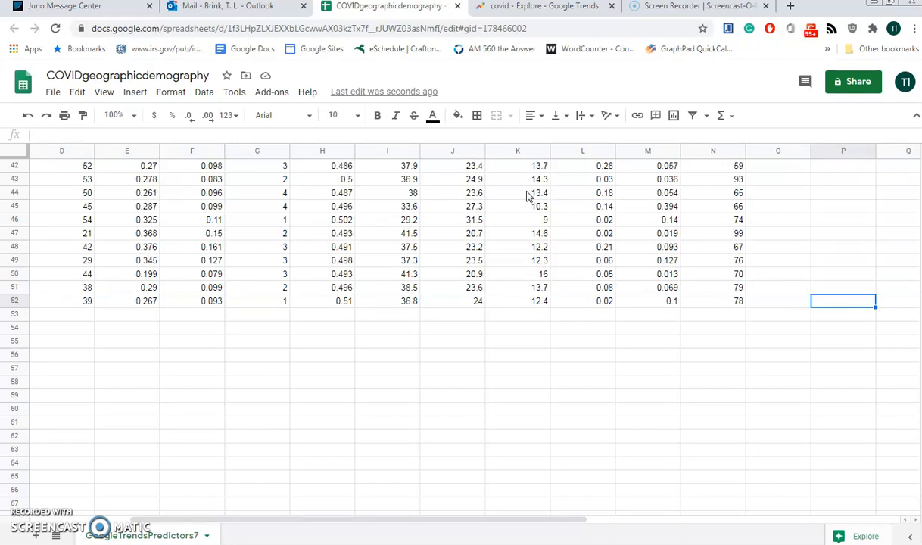
- Recheck the Wyoming row, returning to its state name and following its values past the COVID searches column
{"action": "key", "text": "Left"}
{"action": "key", "text": "Left"}
{"action": "key", "text": "Left"}
{"action": "key", "text": "Left"}
{"action": "key", "text": "Left"}
{"action": "key", "text": "Left"}
{"action": "key", "text": "Left"}
{"action": "key", "text": "Left"}
{"action": "key", "text": "Left"}
{"action": "key", "text": "Left"}
{"action": "key", "text": "Left"}
{"action": "key", "text": "Left"}
{"action": "key", "text": "Left"}
{"action": "key", "text": "Left"}
{"action": "key", "text": "Left"}
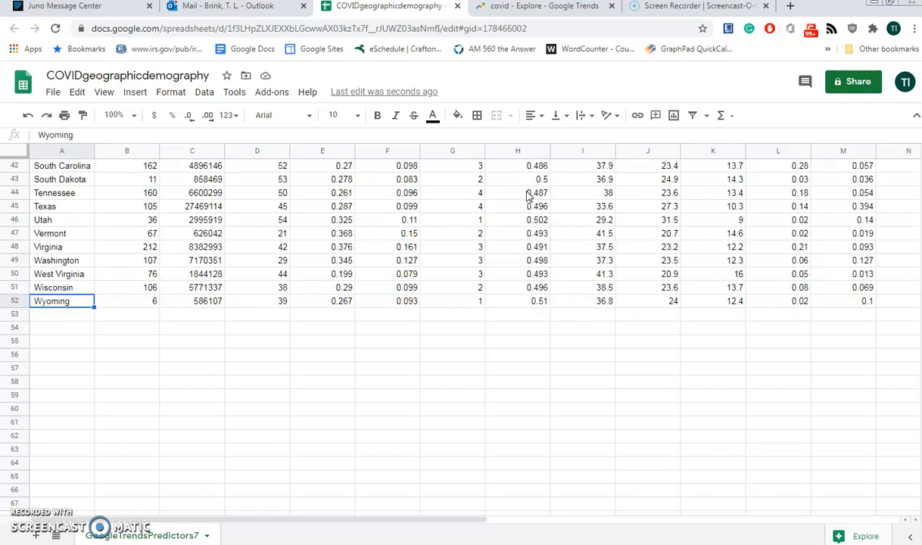
{"action": "key", "text": "Right"}
{"action": "key", "text": "Right"}
{"action": "key", "text": "Right"}
{"action": "key", "text": "Right"}
{"action": "key", "text": "Right"}
{"action": "key", "text": "Right"}
{"action": "key", "text": "Right"}
{"action": "key", "text": "Right"}
{"action": "key", "text": "Right"}
{"action": "key", "text": "Right"}
{"action": "key", "text": "Right"}
{"action": "key", "text": "Right"}
{"action": "key", "text": "Right"}
{"action": "key", "text": "Right"}
{"action": "key", "text": "Right"}
{"action": "key", "text": "Right"}
{"action": "key", "text": "Right"}
{"action": "key", "text": "Right"}
{"action": "key", "text": "Right"}
{"action": "key", "text": "Right"}
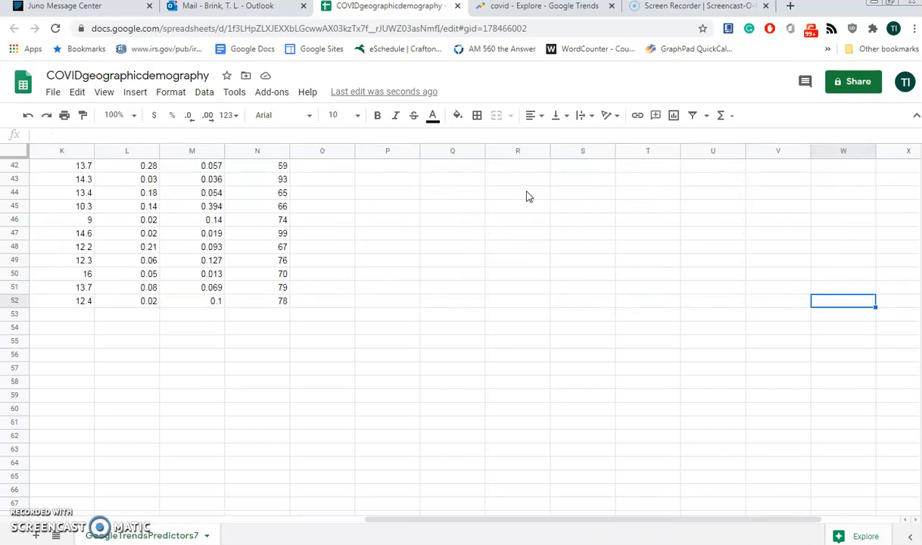
- Follow row 52 from the empty columns back across the demographic values to Wyoming's state name
{"action": "key", "text": "Left"}
{"action": "key", "text": "Left"}
{"action": "key", "text": "Left"}
{"action": "key", "text": "Left"}
{"action": "key", "text": "Left"}
{"action": "key", "text": "Left"}
{"action": "key", "text": "Left"}
{"action": "key", "text": "Left"}
{"action": "key", "text": "Left"}
{"action": "key", "text": "Left"}
{"action": "key", "text": "Left"}
{"action": "key", "text": "Left"}
{"action": "key", "text": "Left"}
{"action": "key", "text": "Left"}
{"action": "key", "text": "Left"}
{"action": "key", "text": "Left"}
{"action": "key", "text": "Left"}
{"action": "key", "text": "Left"}
{"action": "key", "text": "Left"}
{"action": "key", "text": "Left"}
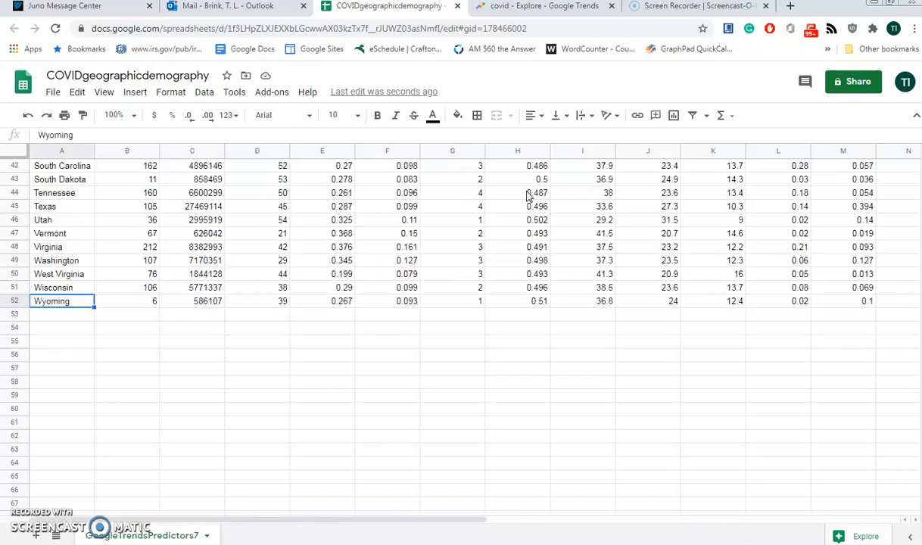
- Review the STATE column from Wyoming up to the header row
{"action": "key", "text": "Up"}
{"action": "key", "text": "Up"}
{"action": "key", "text": "Up"}
{"action": "key", "text": "Up"}
{"action": "key", "text": "Up"}
{"action": "key", "text": "Up"}
{"action": "key", "text": "Up"}
{"action": "key", "text": "Up"}
{"action": "key", "text": "Up"}
{"action": "key", "text": "Up"}
{"action": "key", "text": "Up"}
{"action": "key", "text": "Up"}
{"action": "key", "text": "Up"}
{"action": "key", "text": "Up"}
{"action": "key", "text": "Up"}
{"action": "key", "text": "Up"}
{"action": "key", "text": "Up"}
{"action": "key", "text": "Up"}
{"action": "key", "text": "Up"}
{"action": "key", "text": "Up"}
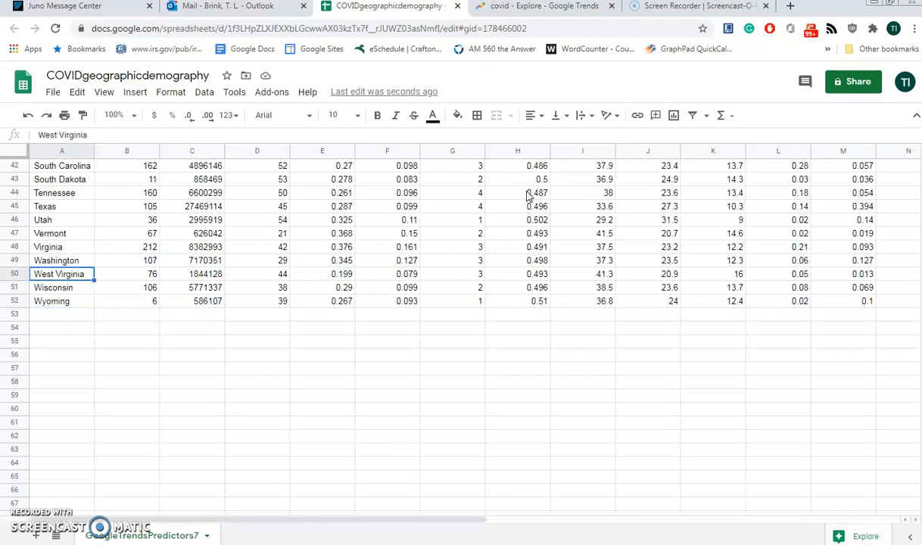
{"action": "key", "text": "Up"}
{"action": "key", "text": "Up"}
{"action": "key", "text": "Up"}
{"action": "key", "text": "Up"}
{"action": "key", "text": "Up"}
{"action": "key", "text": "Up"}
{"action": "key", "text": "Up"}
{"action": "key", "text": "Up"}
{"action": "key", "text": "Up"}
{"action": "key", "text": "Up"}
{"action": "key", "text": "Up"}
{"action": "key", "text": "Up"}
{"action": "key", "text": "Up"}
{"action": "key", "text": "Up"}
{"action": "key", "text": "Up"}
{"action": "key", "text": "Up"}
{"action": "key", "text": "Up"}
{"action": "key", "text": "Up"}
{"action": "key", "text": "Up"}
{"action": "key", "text": "Up"}
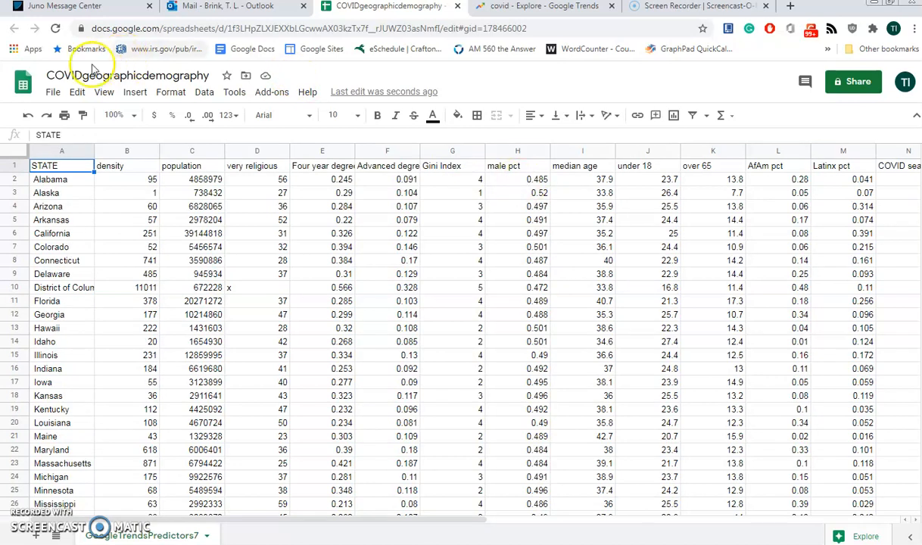
- Download the current sheet as comma-separated values, saved to drive B: as "COVIDgeographicdemography - GoogleTrendsPredictors7 (1)"
{"action": "left_click", "coordinate": [54, 92]}
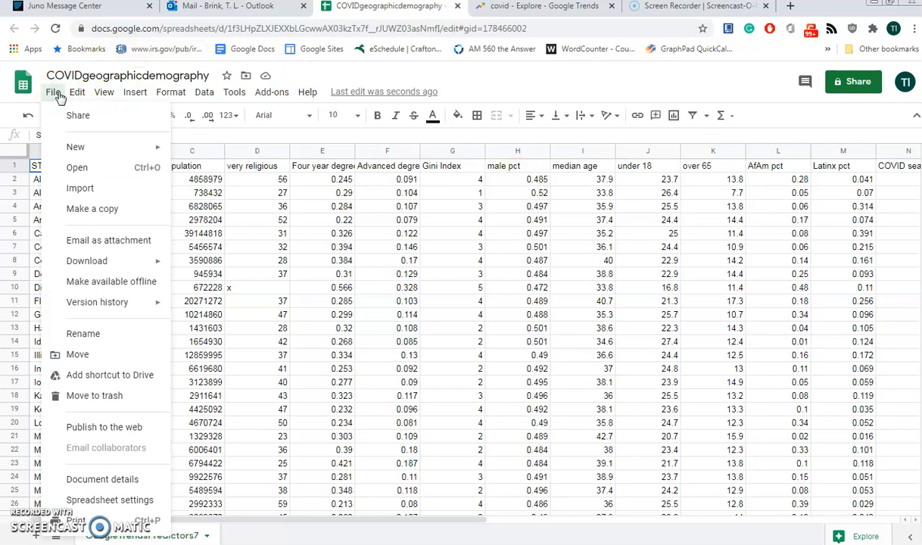
{"action": "mouse_move", "coordinate": [76, 261]}
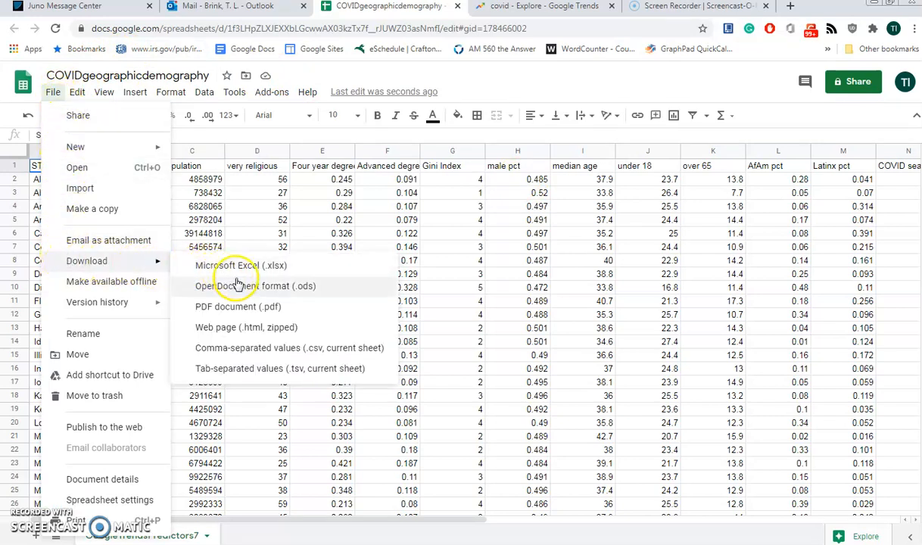
{"action": "left_click", "coordinate": [243, 348]}
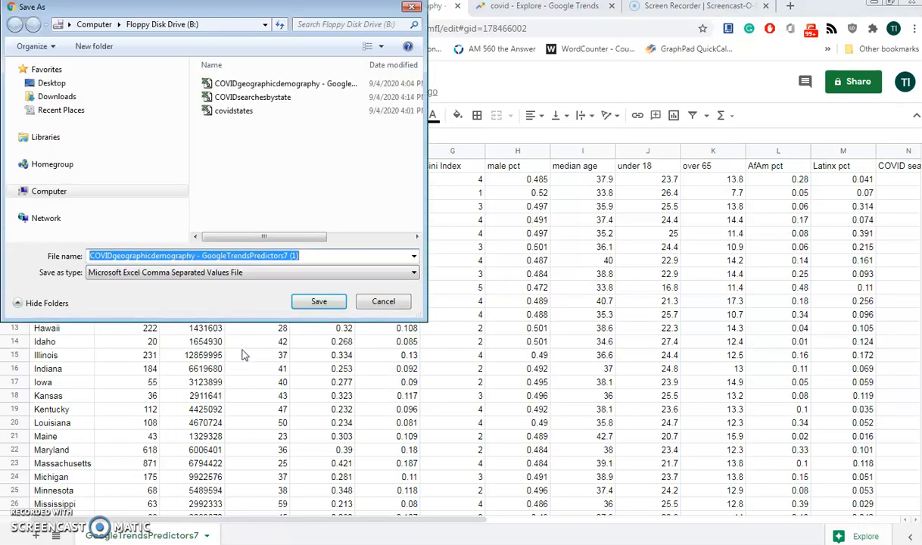
{"action": "left_click", "coordinate": [314, 302]}
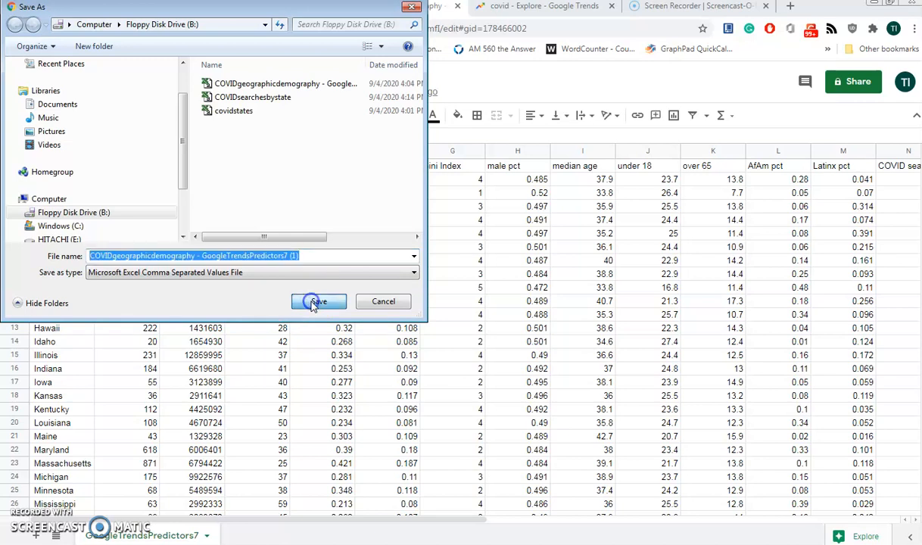
{"action": "left_click", "coordinate": [314, 303]}
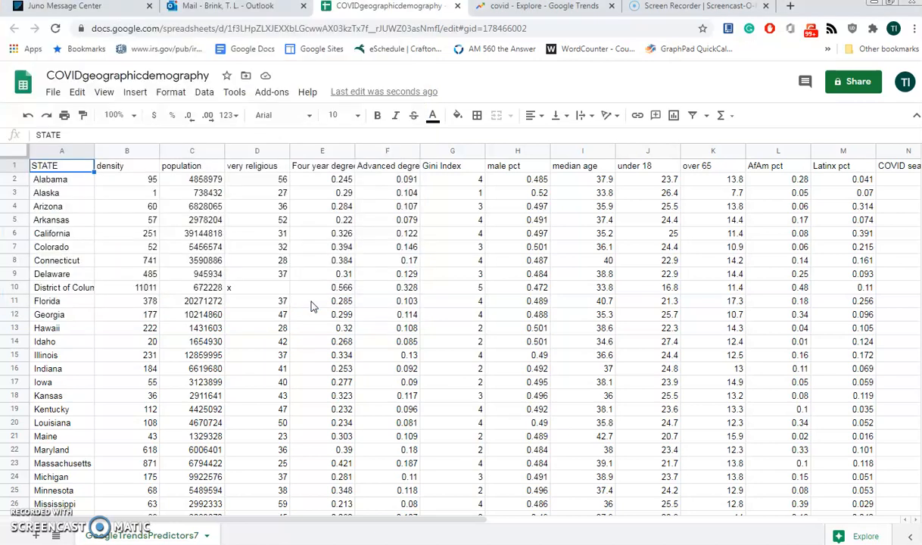